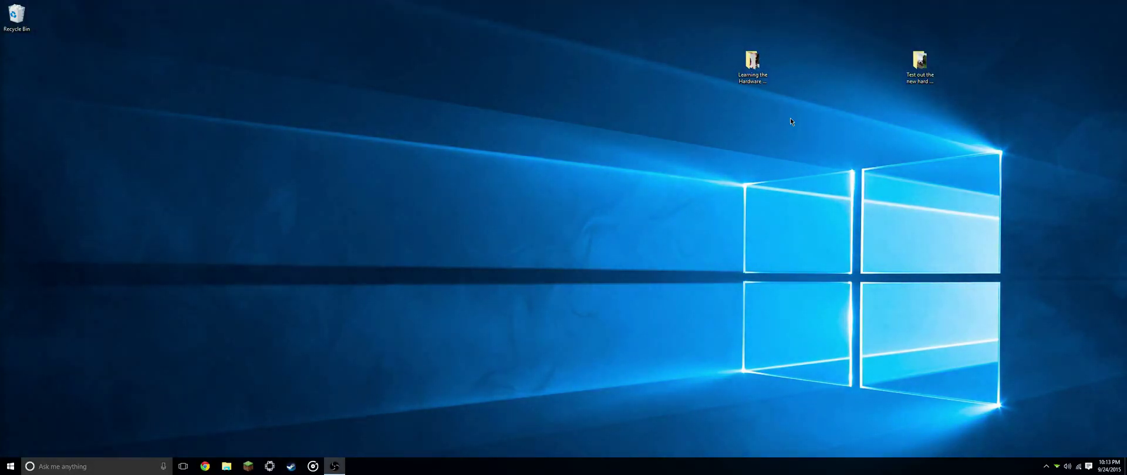
Open the Learning the Hardware side folder and view its first photo, a hard drive beside a SanDisk SSD
click(765, 81)
double_click(765, 81)
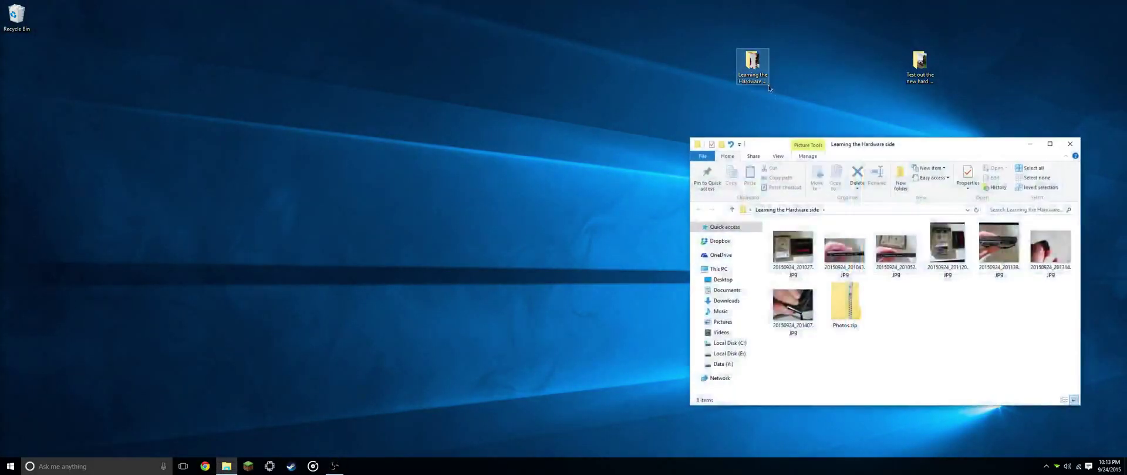
click(793, 248)
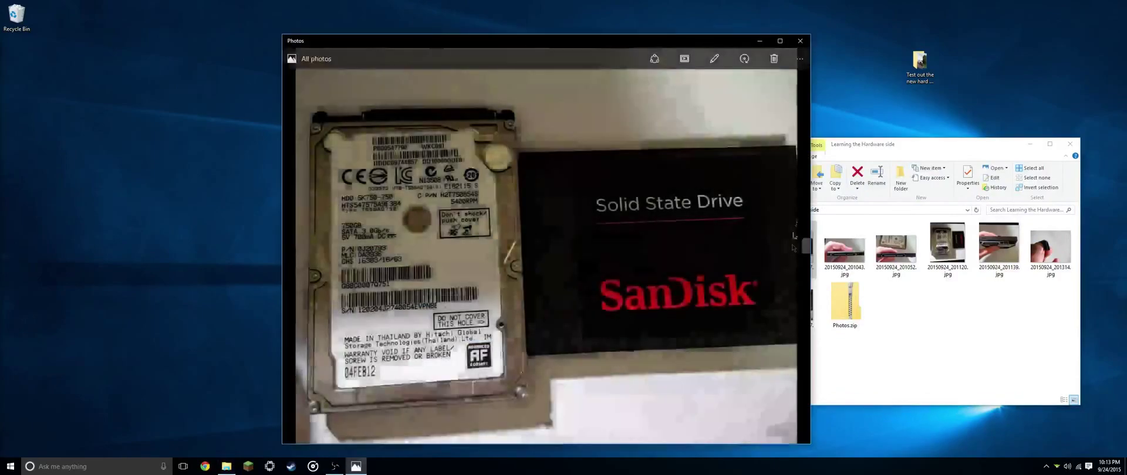
Close Explorer, snap Photos to the left half, and advance two photos to the SSD connector close-up
click(1067, 144)
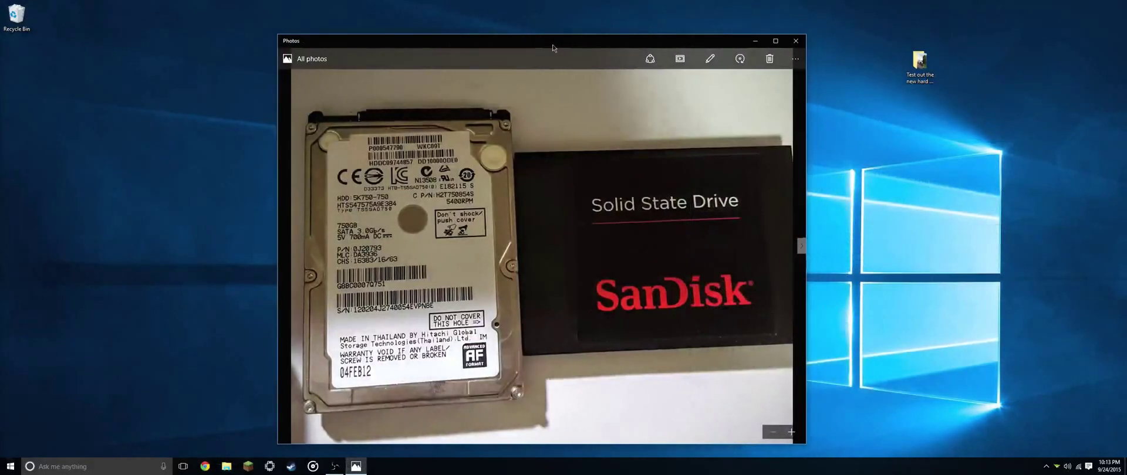
key(super+Left)
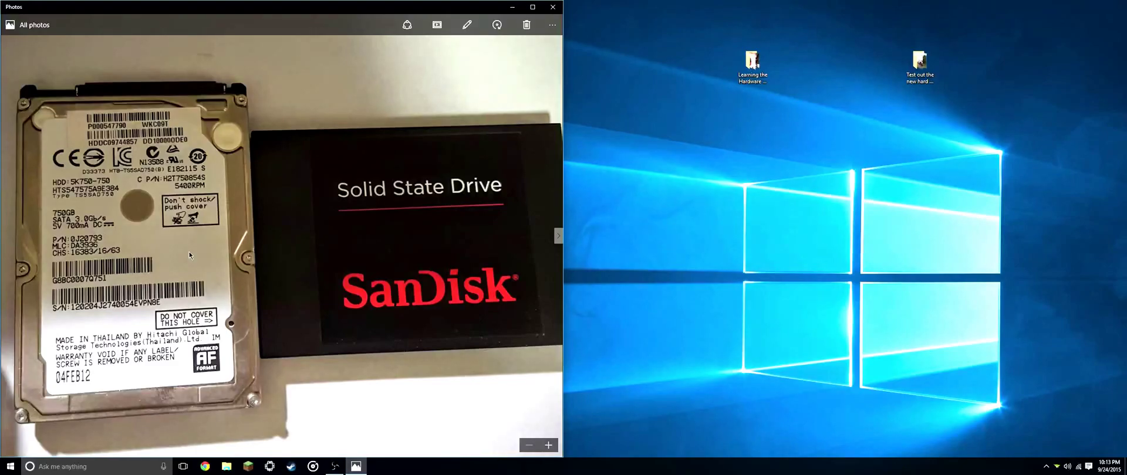
click(558, 235)
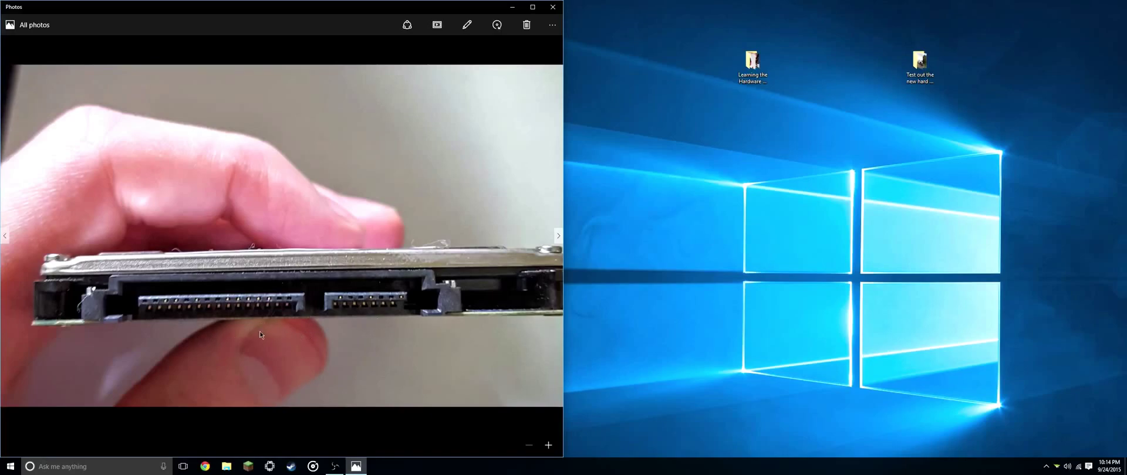
click(556, 240)
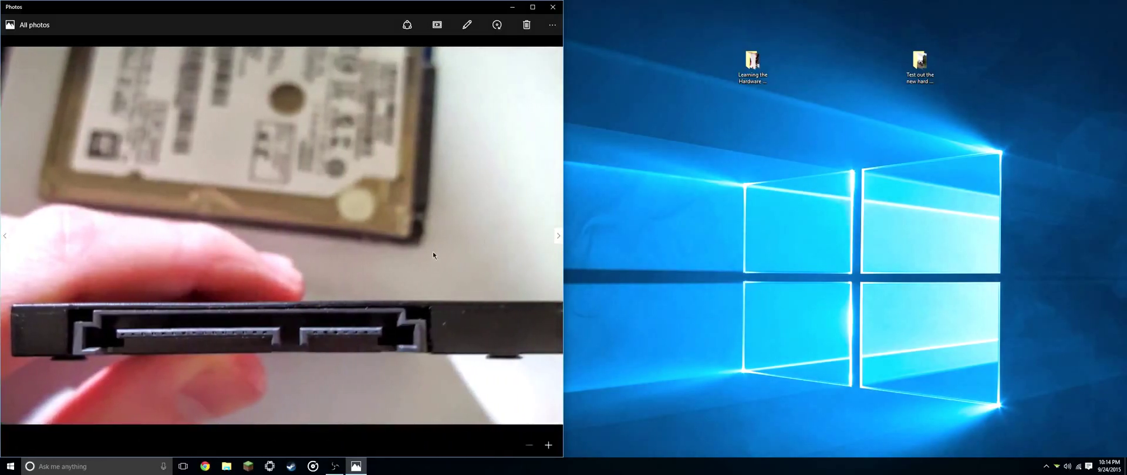
Advance past the WD 1.0TB drive photo to the desktop drive's SATA connector edge
click(558, 236)
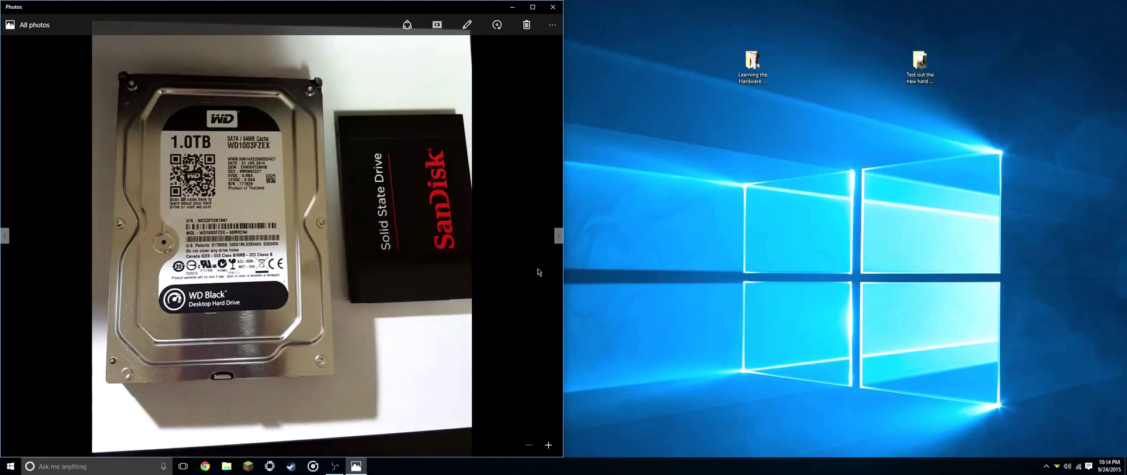
click(558, 237)
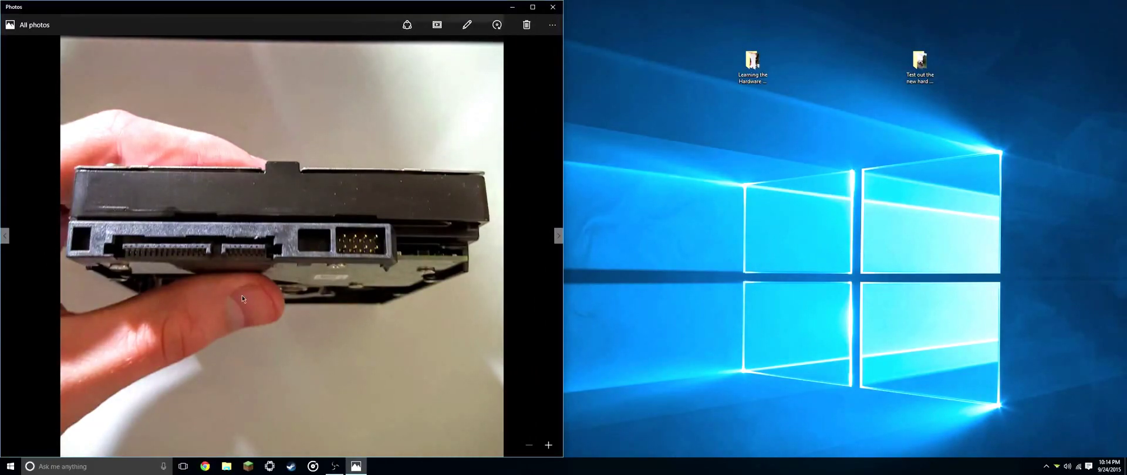
Page past the SATA data cable plug to the flat cable connector close-up
click(558, 237)
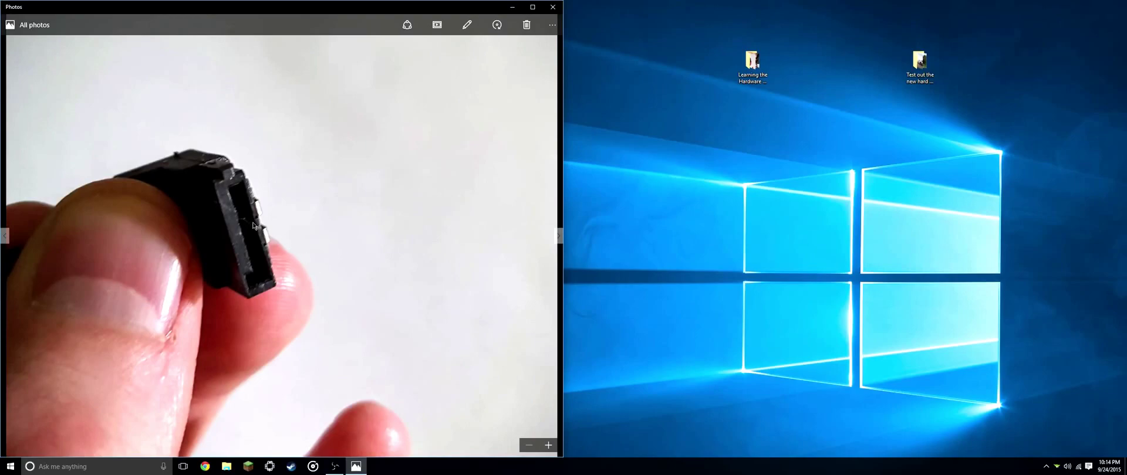
click(4, 236)
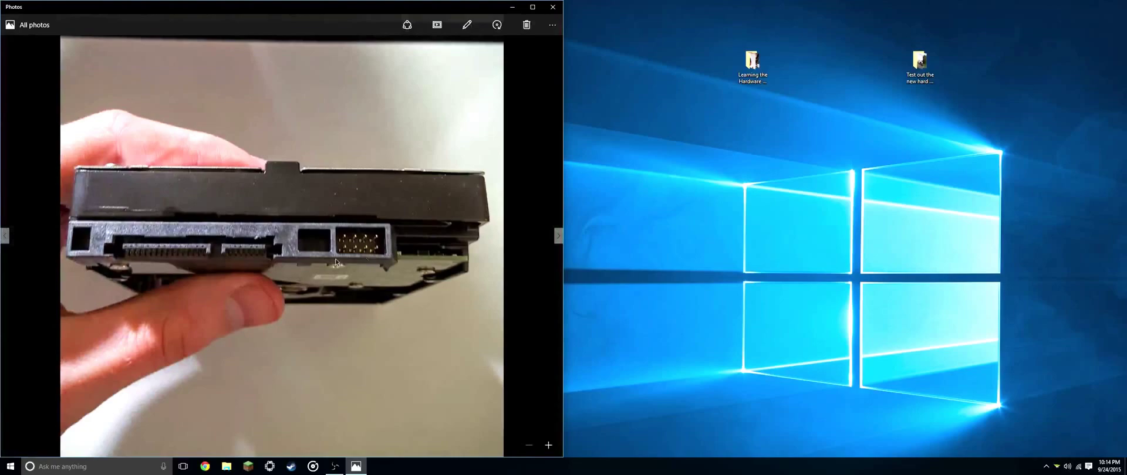
click(555, 239)
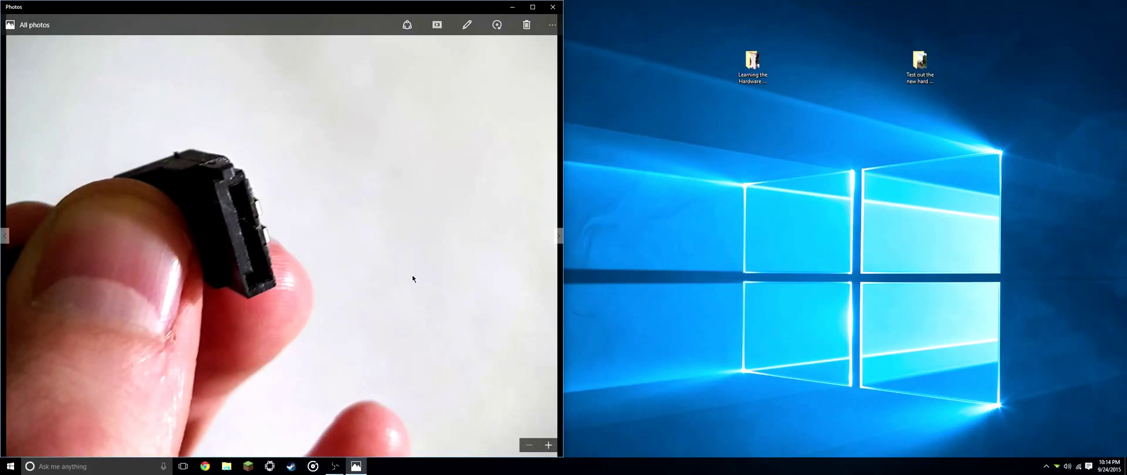
click(559, 236)
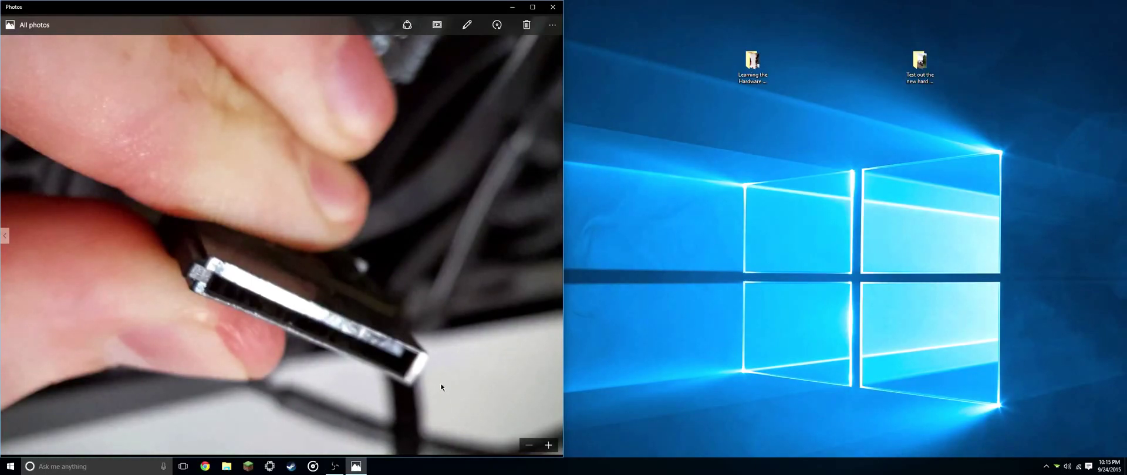
click(548, 9)
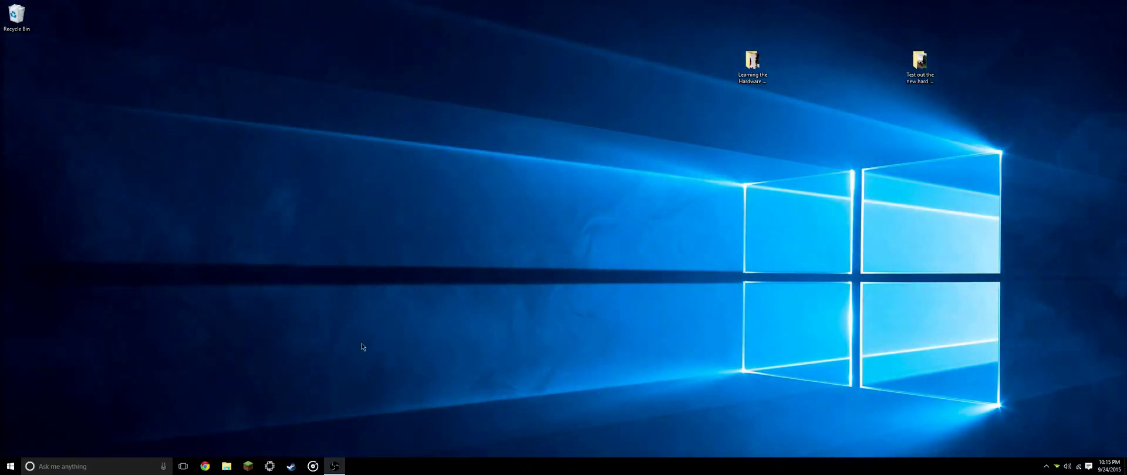
click(227, 467)
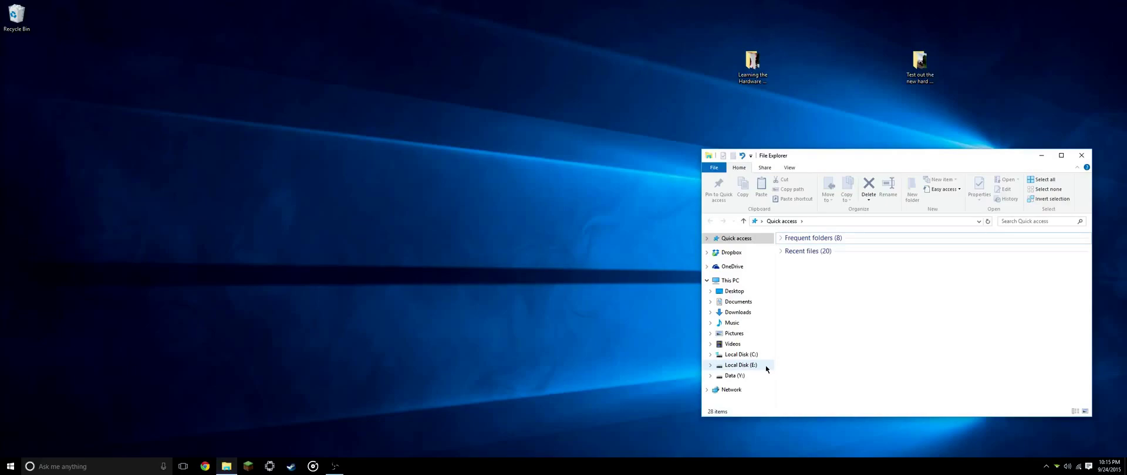
click(1081, 156)
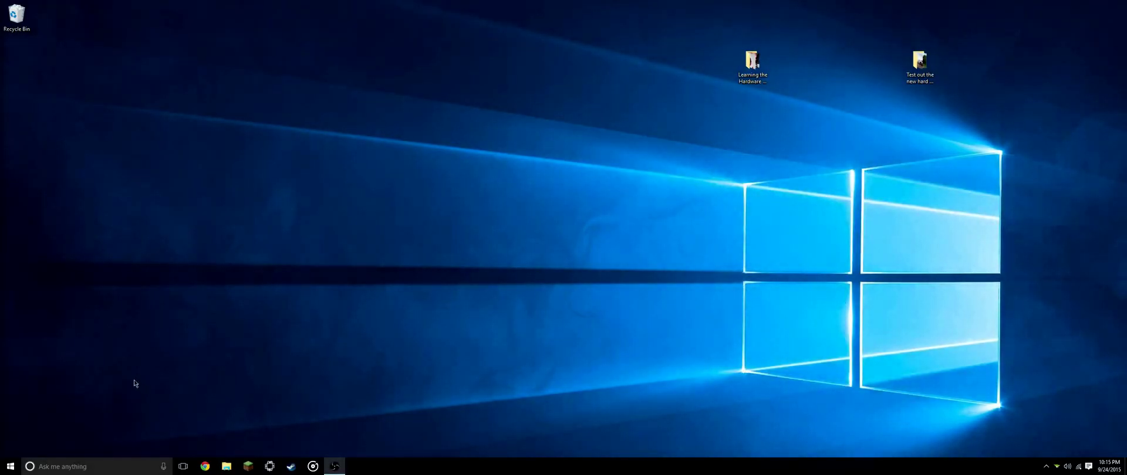
Launch Disk Management from the Win+X menu and snap it to the left half
right_click(11, 469)
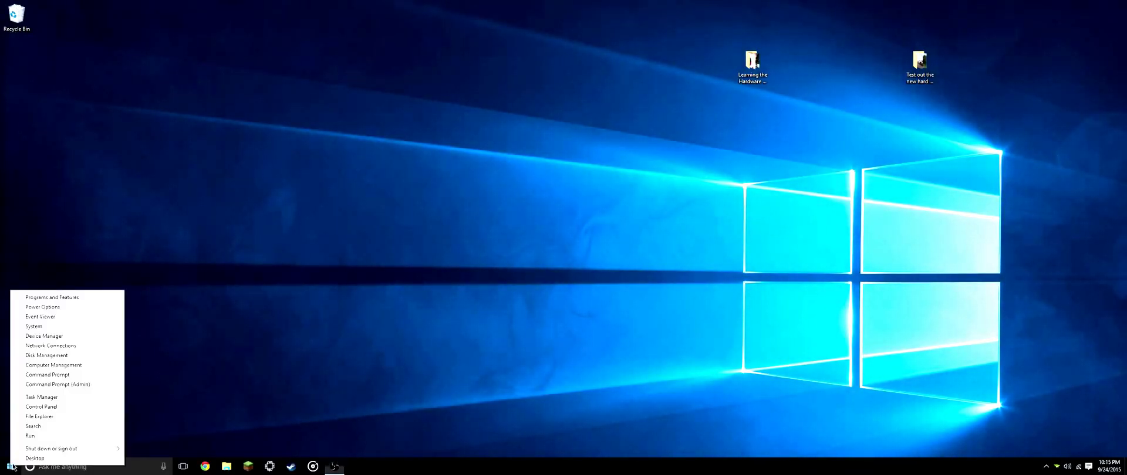
click(59, 355)
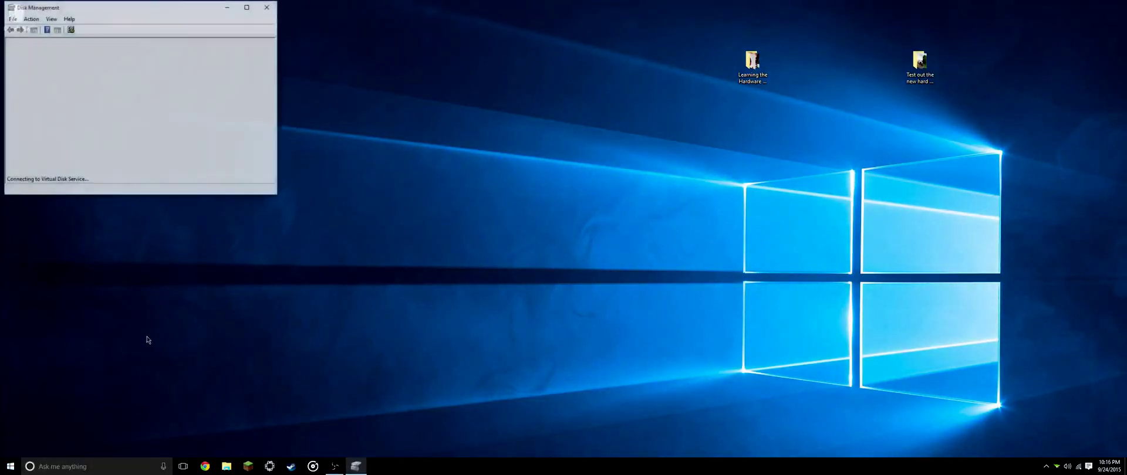
drag(211, 7, 0, 117)
click(520, 125)
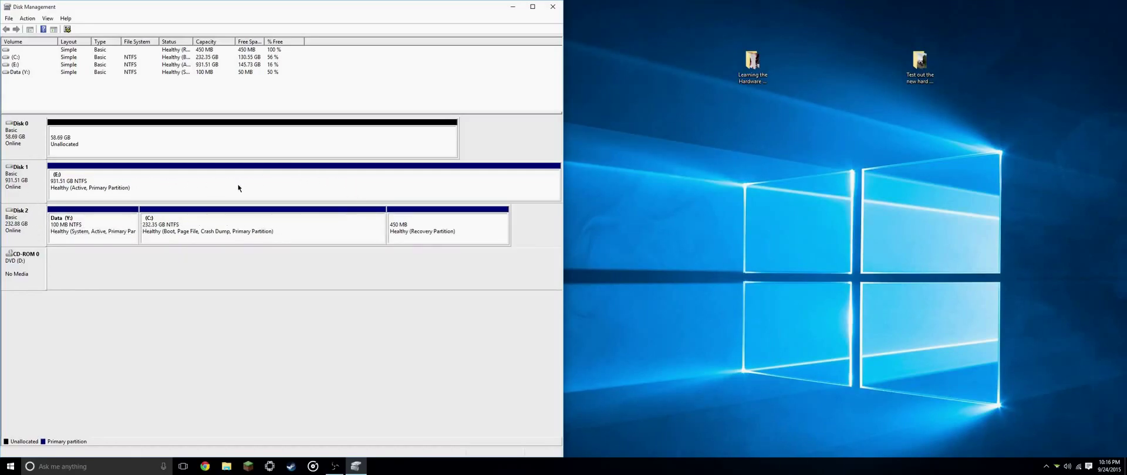
Start a New Simple Volume on Disk 0's unallocated space and reach the 60101 MB size page
right_click(178, 141)
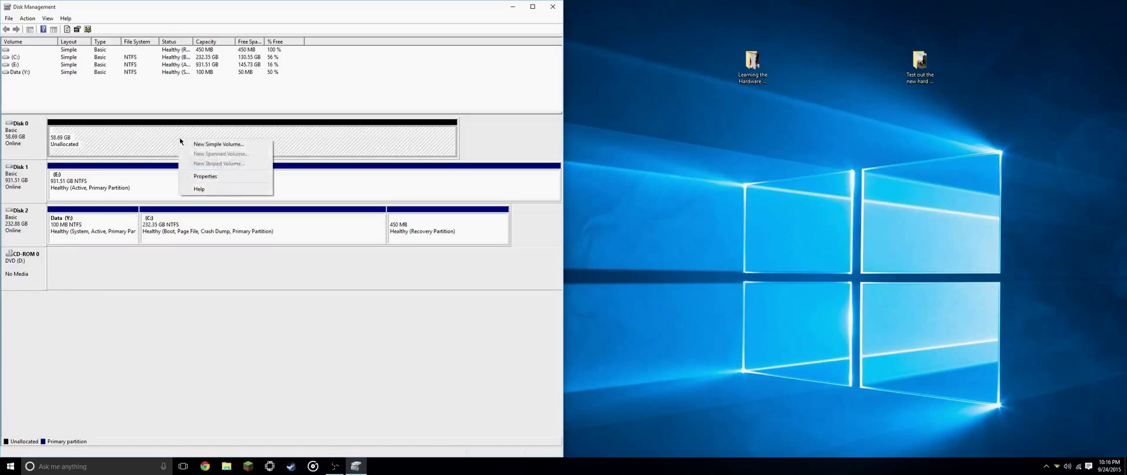
click(239, 145)
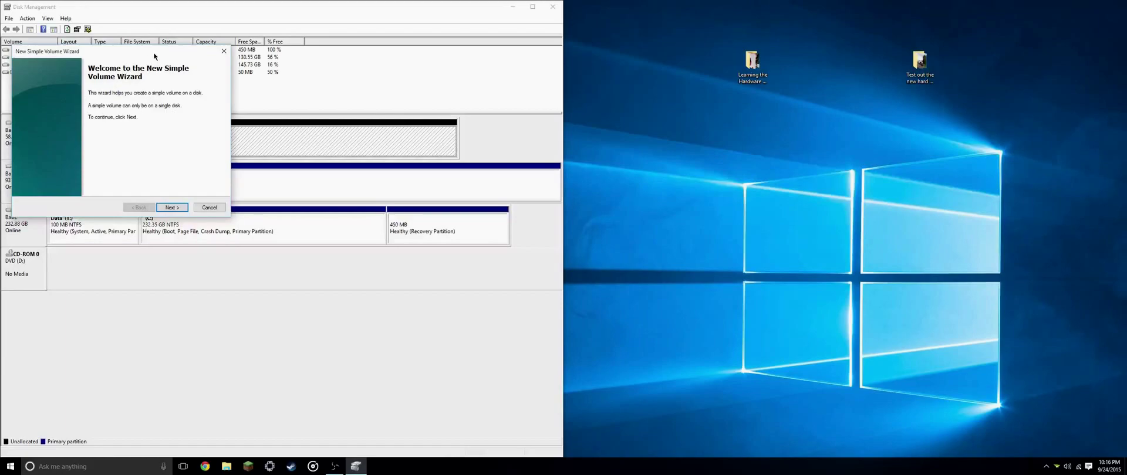
drag(154, 56, 305, 165)
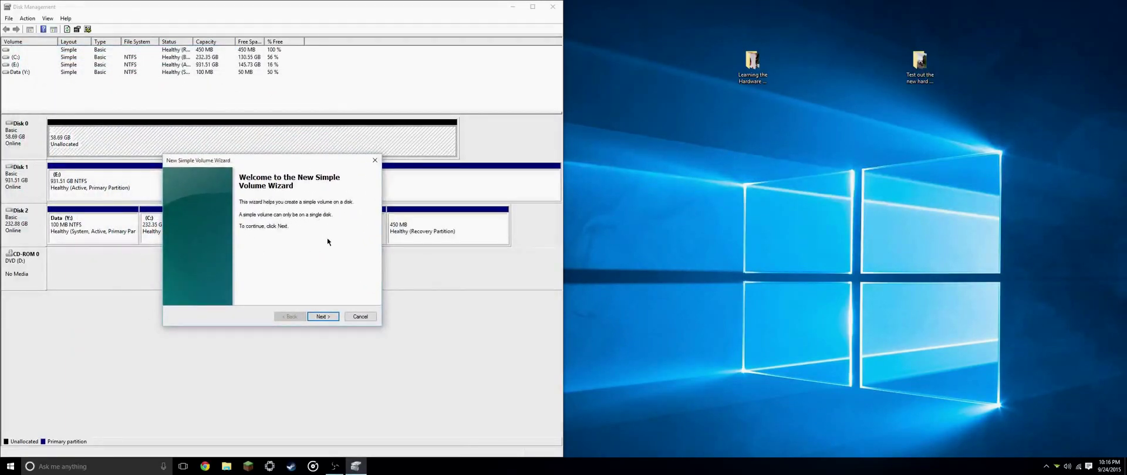
click(321, 317)
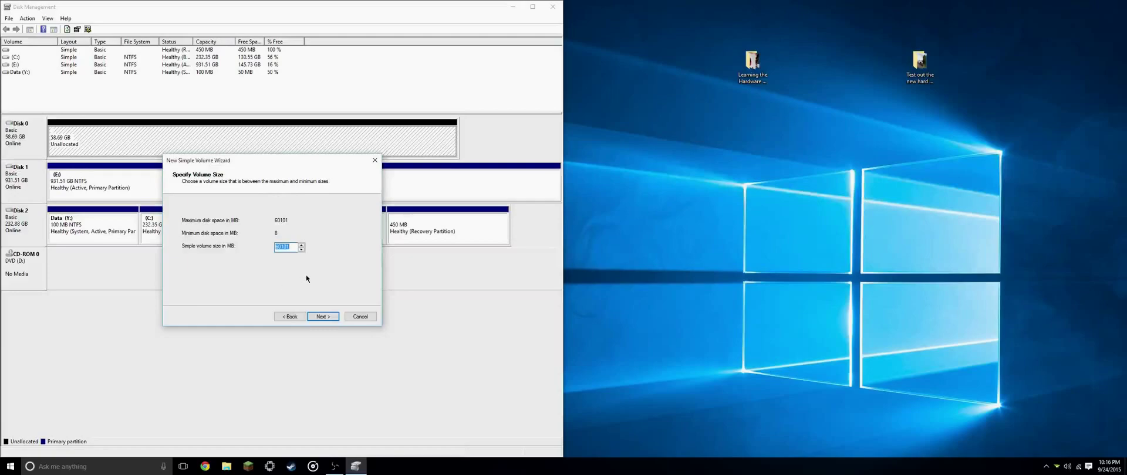
Accept 60101 MB size, drive letter F, and NTFS quick format labelled New Volume
click(328, 317)
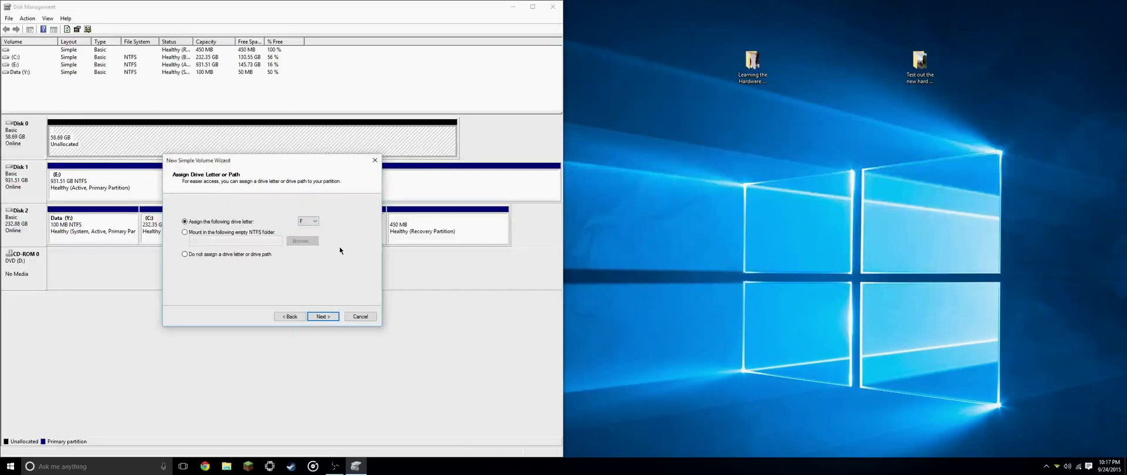
click(330, 317)
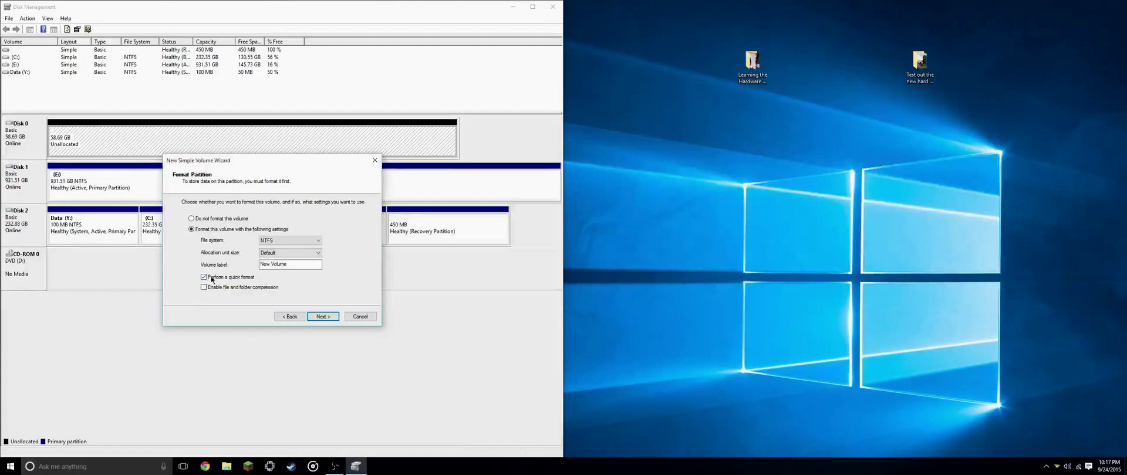
click(315, 318)
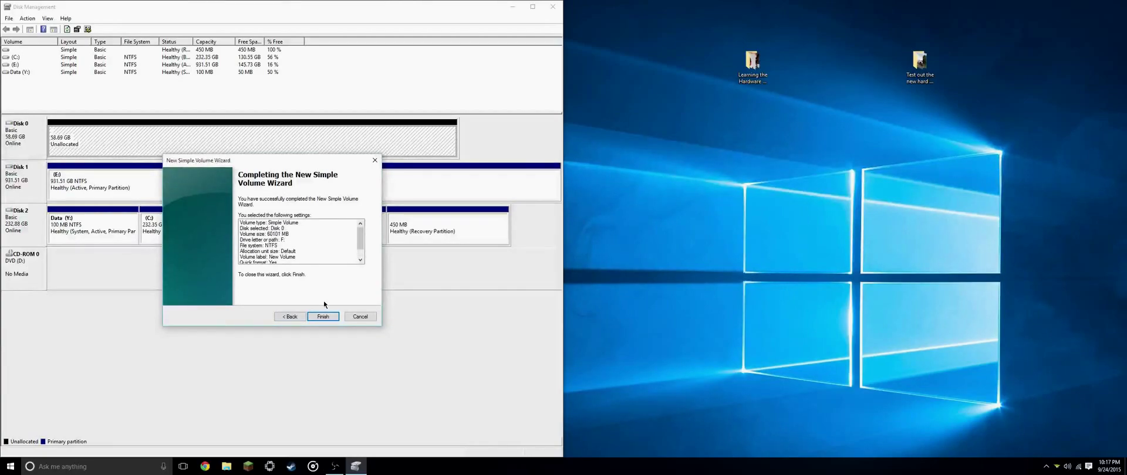
Finish the wizard so Disk 0 becomes a healthy 58.69 GB NTFS New Volume (F:)
click(322, 317)
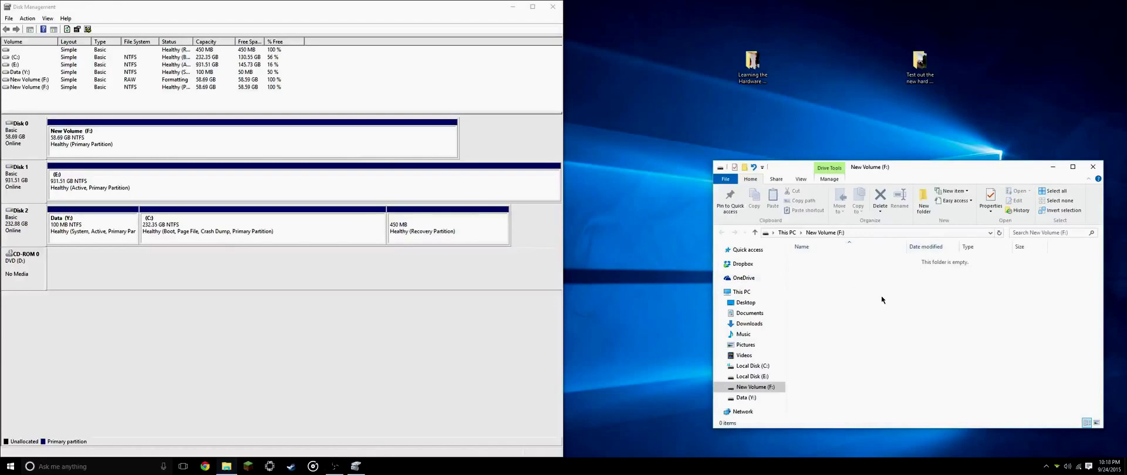
Open the desktop folder Test out the new hard drive to check its pictures
click(867, 119)
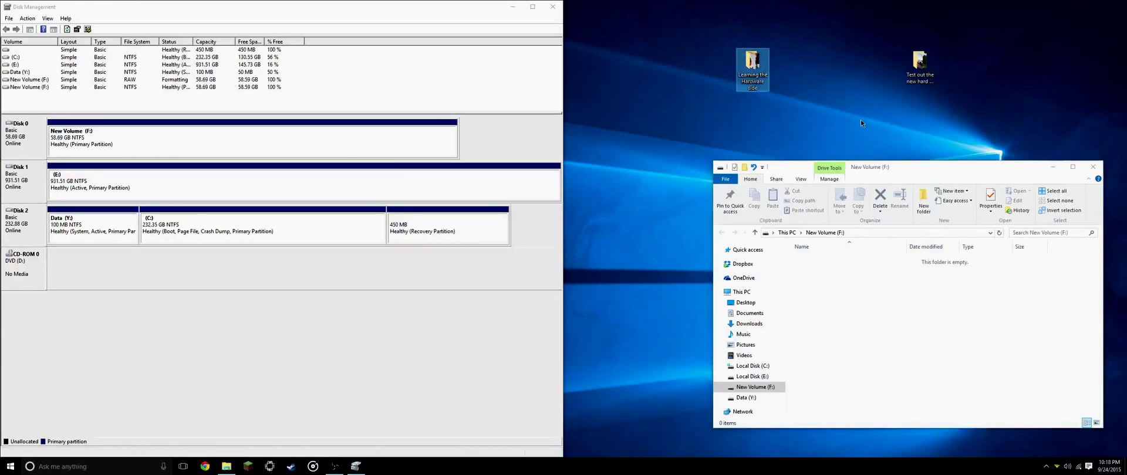
double_click(919, 65)
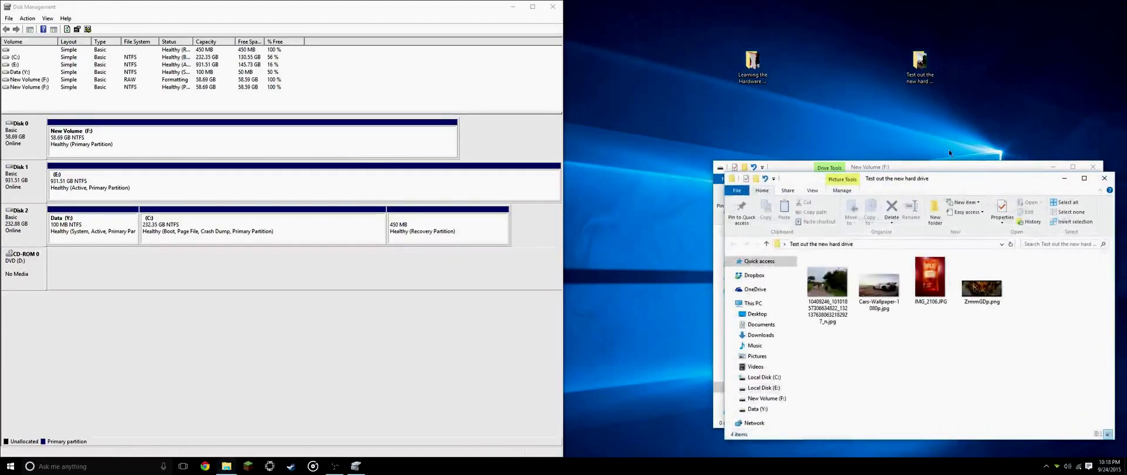
click(1105, 182)
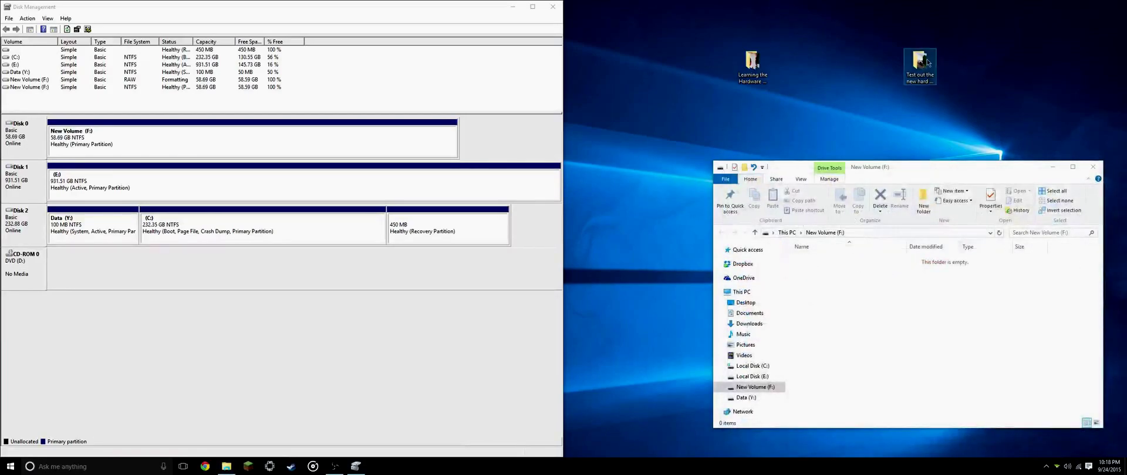
Copy the folder onto New Volume (F:), confirm its four images, and close Explorer
drag(922, 63, 885, 316)
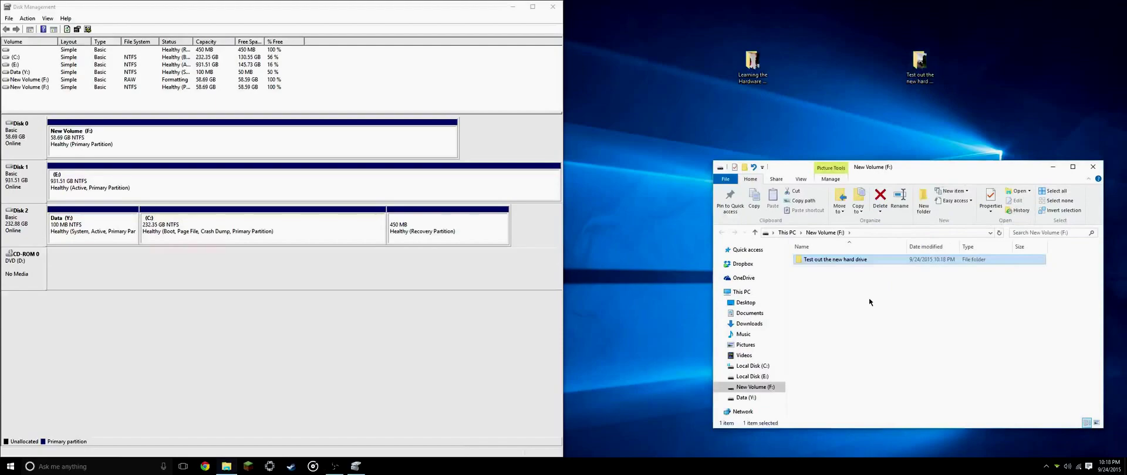
double_click(863, 259)
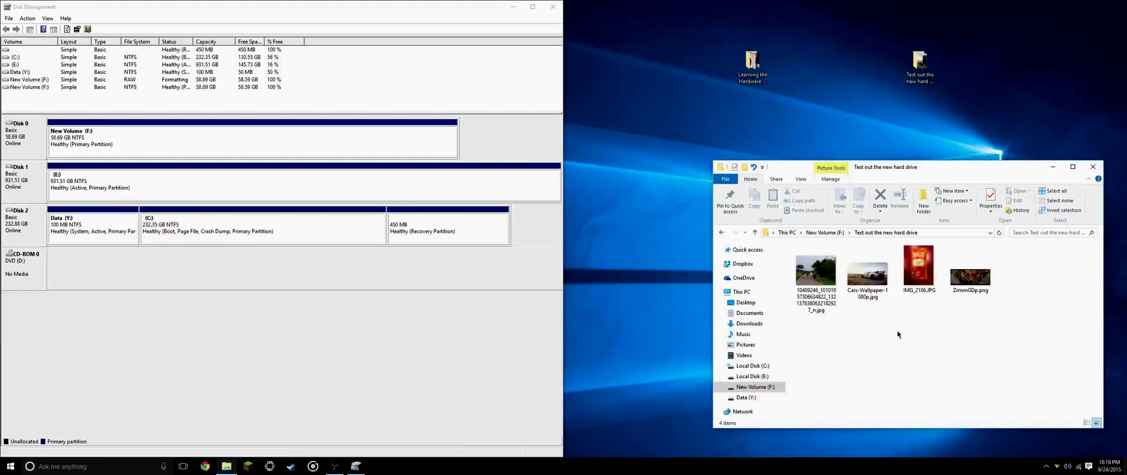
click(1092, 167)
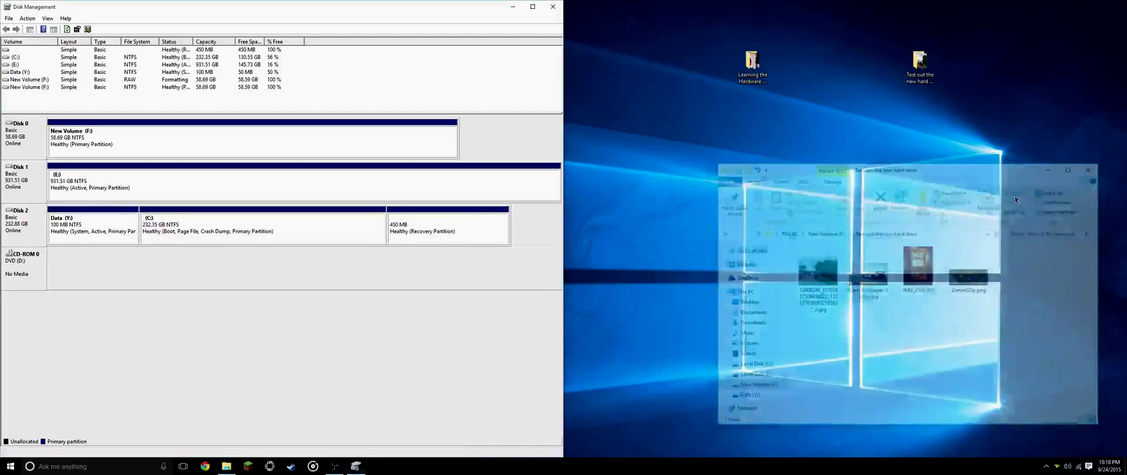